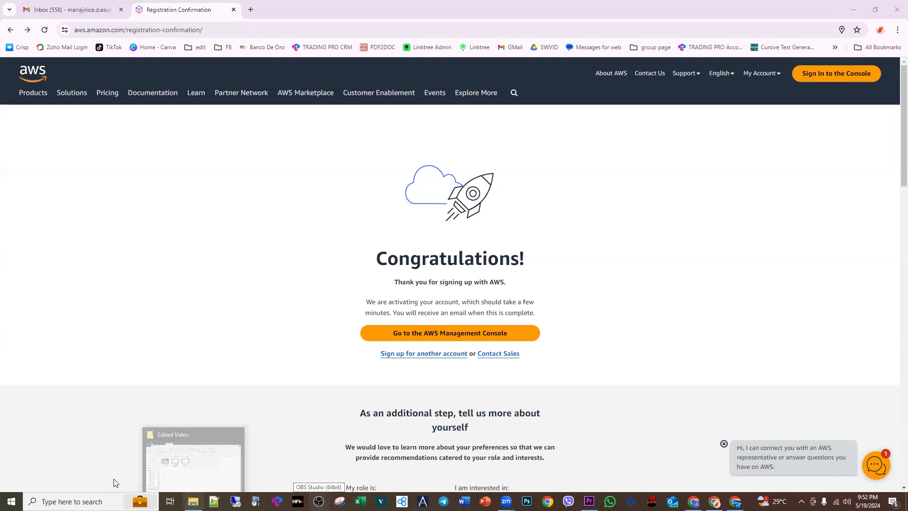
Step: Go to the AWS Management Console and sign in as root user with the saved email address and account password
left_click(484, 336)
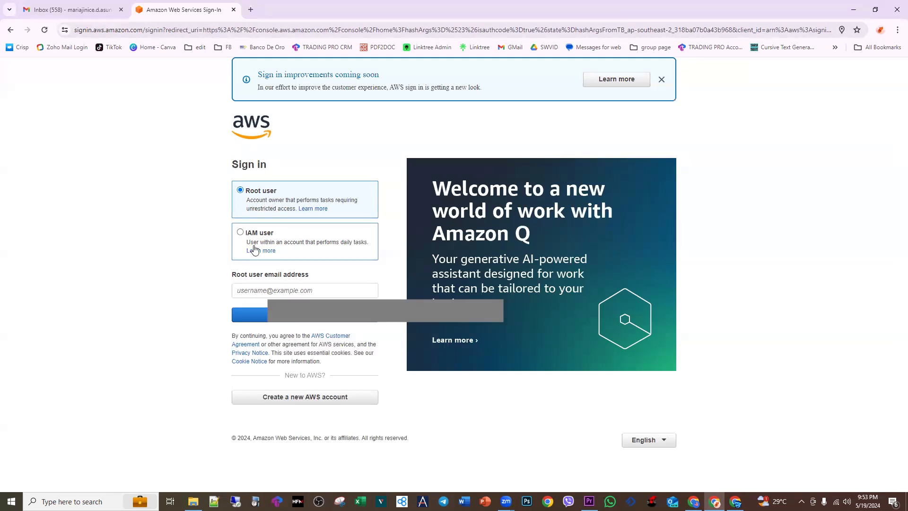
left_click(252, 291)
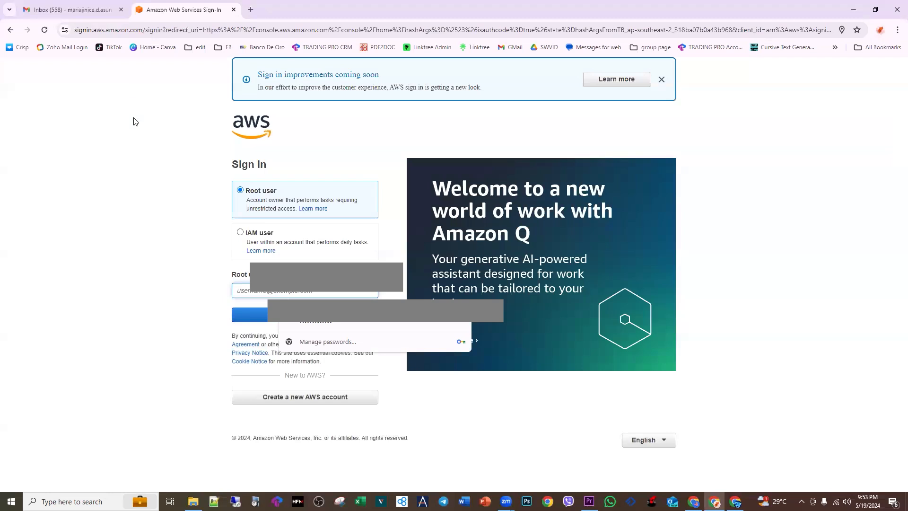
left_click(299, 319)
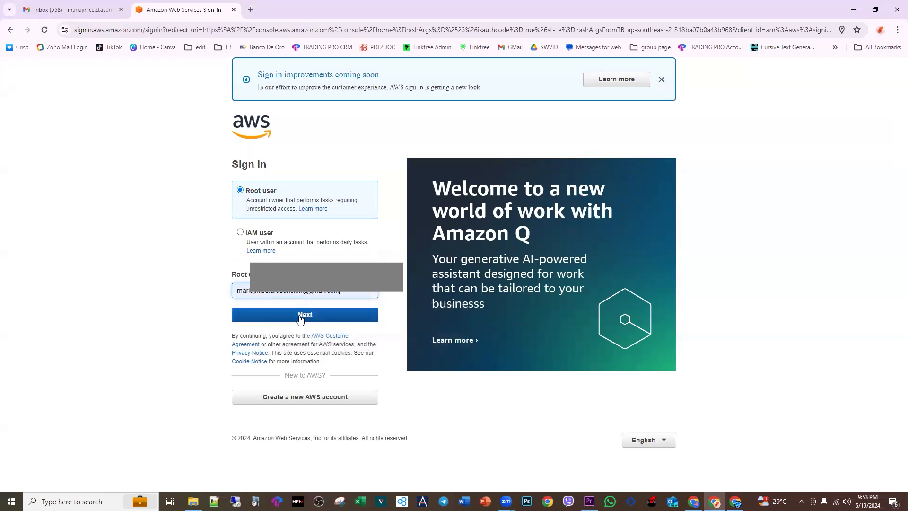
left_click(296, 318)
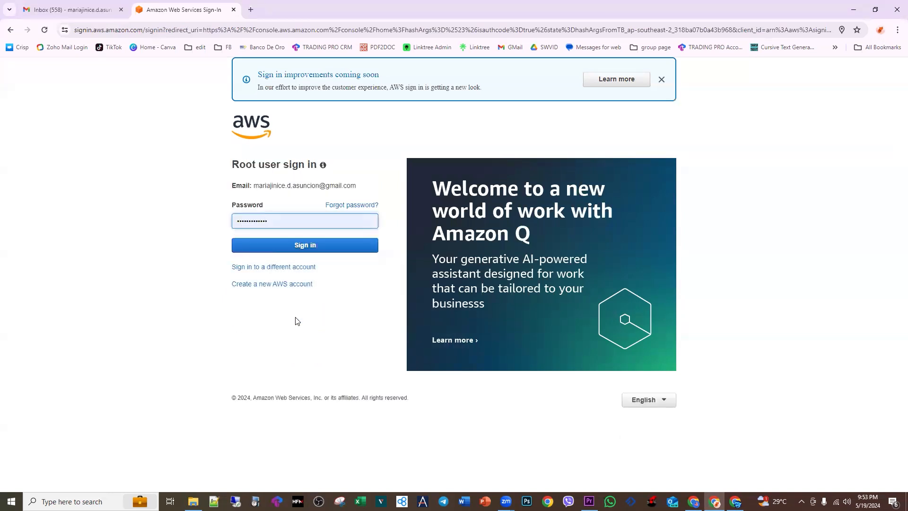
left_click(292, 249)
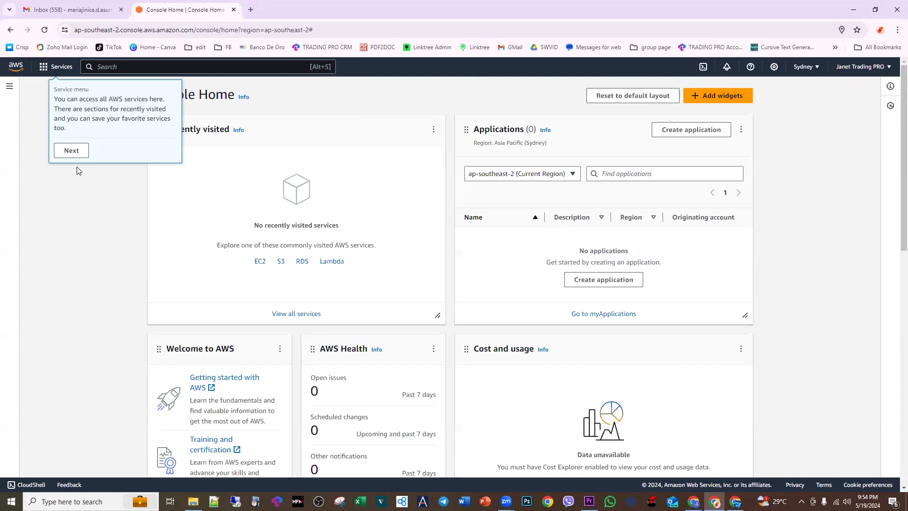
Step: Dismiss the introductory tips about the service menu, resource search and user notifications on Console Home
left_click(65, 152)
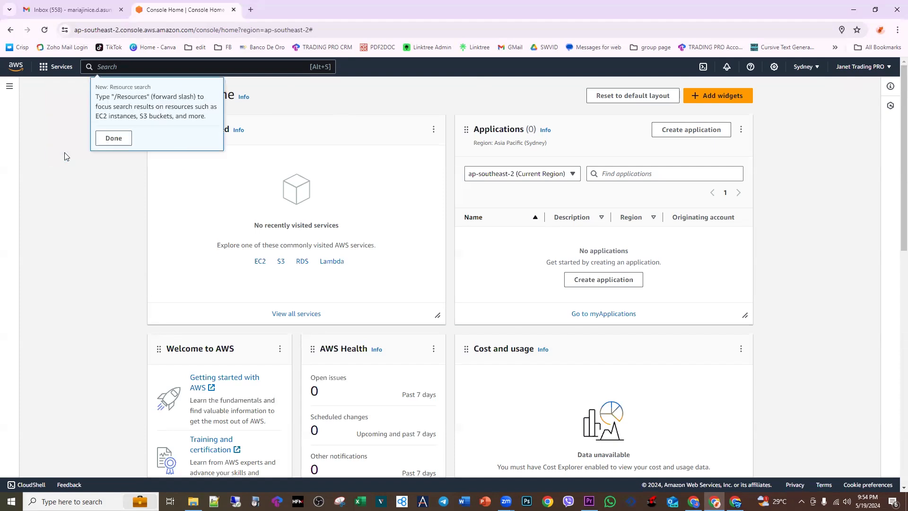
left_click(115, 143)
left_click(745, 146)
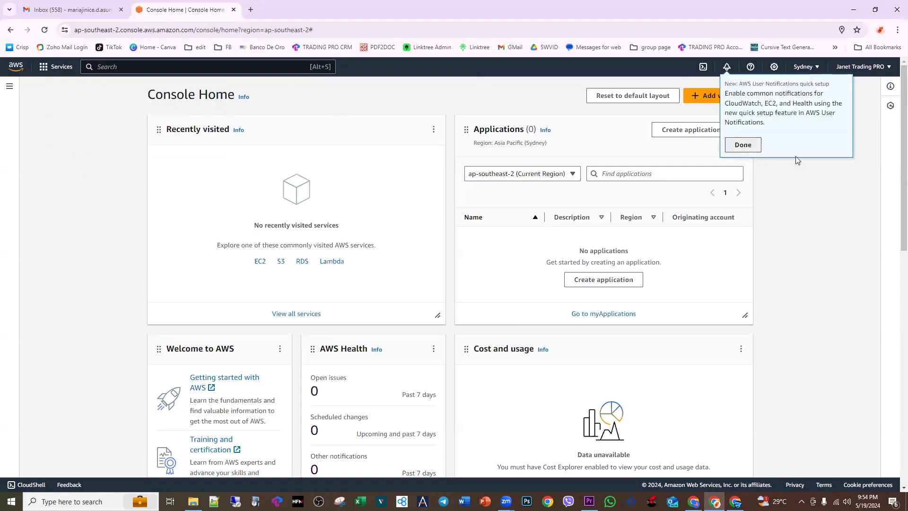
left_click(790, 175)
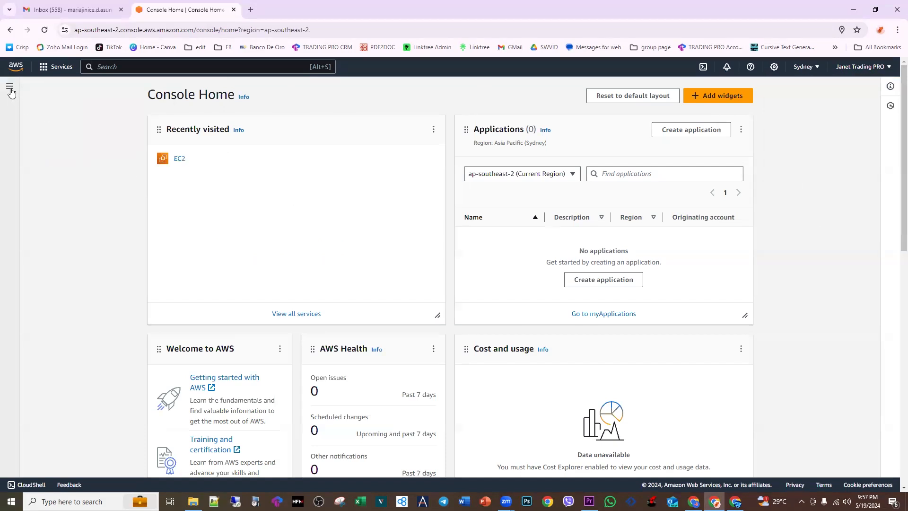
Step: Open EC2 from the list of all services and start launching a new instance
left_click(10, 87)
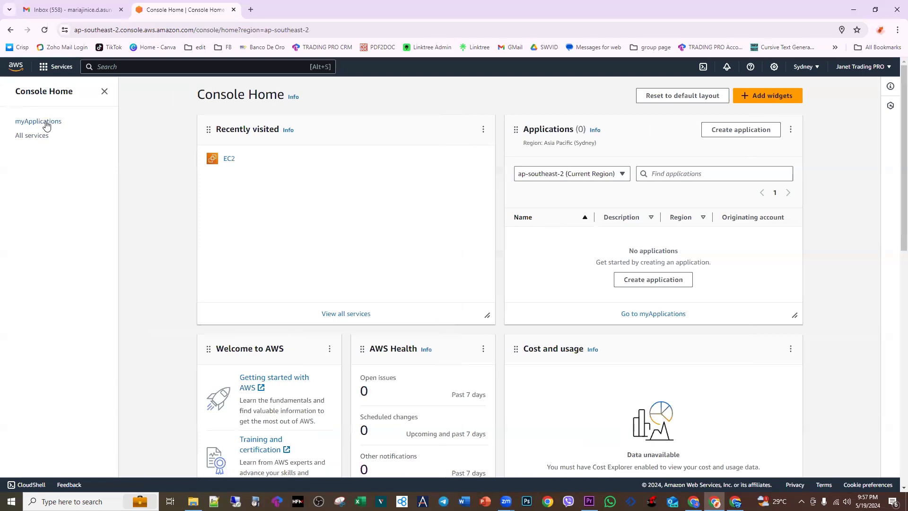
left_click(34, 137)
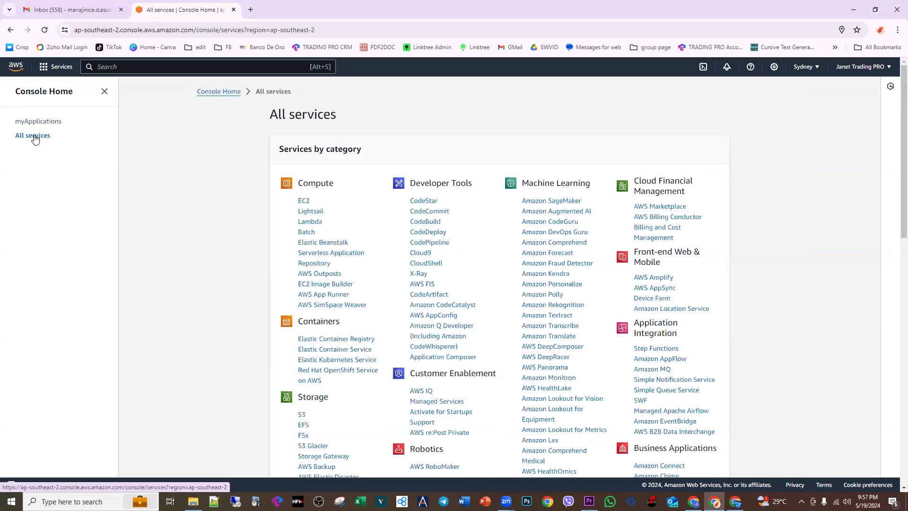
left_click(305, 203)
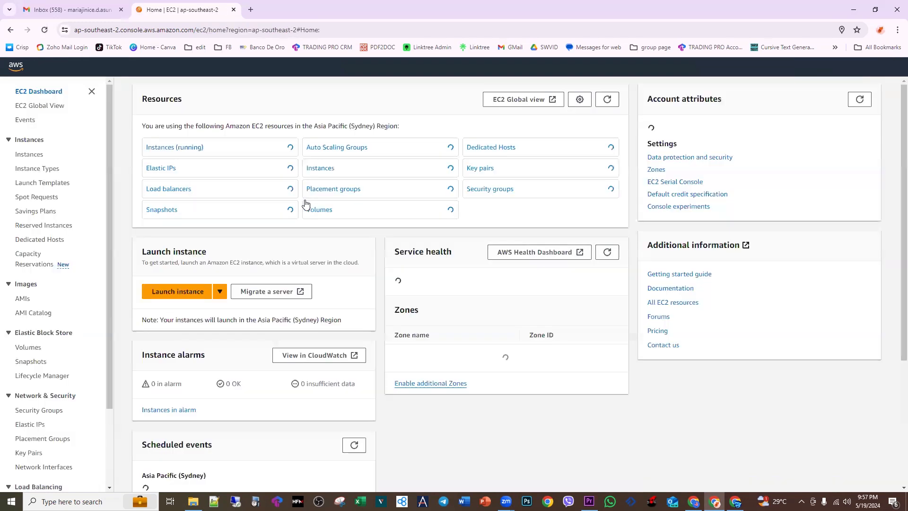
left_click(177, 291)
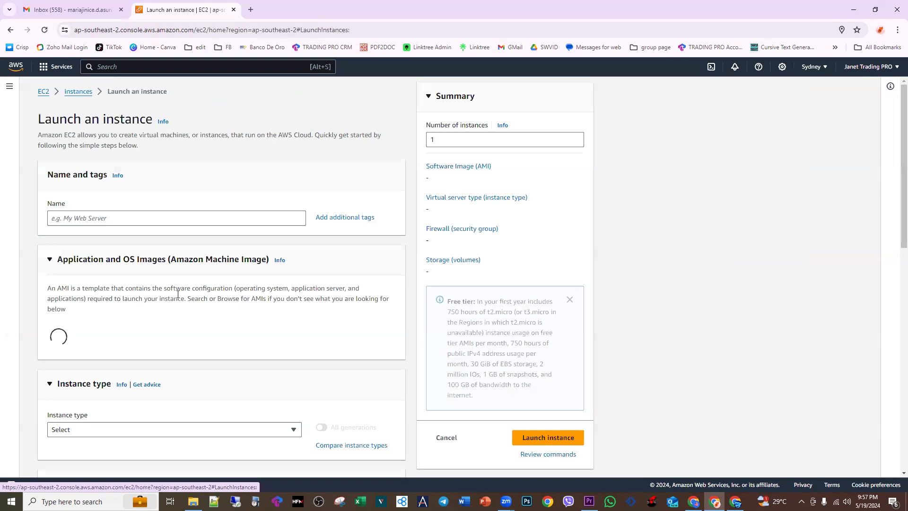
Step: Use the Windows quick start image Microsoft Windows Server 2022 Base for the instance
scroll(361, 336, "down", 3)
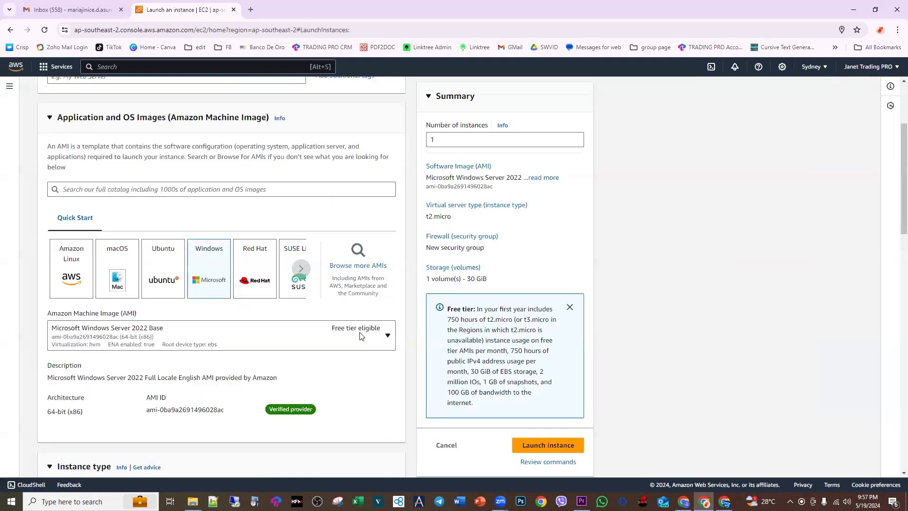
left_click(387, 336)
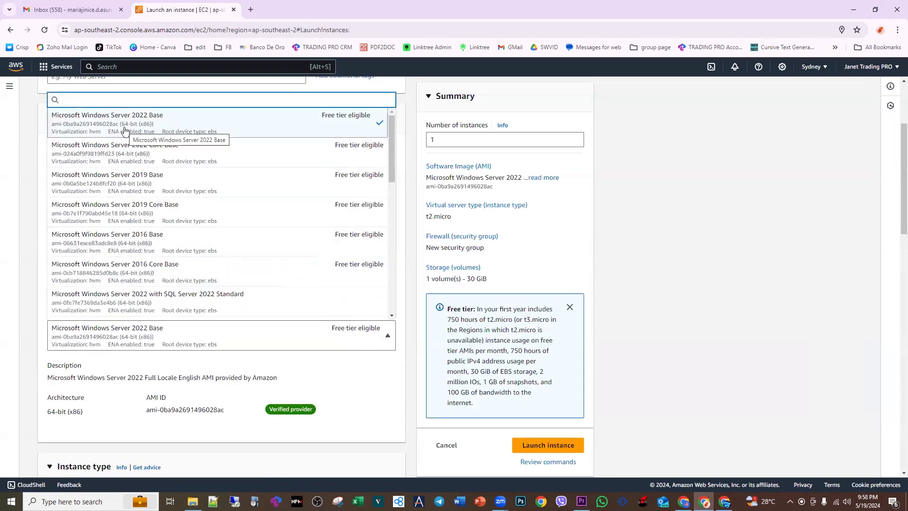
left_click(152, 341)
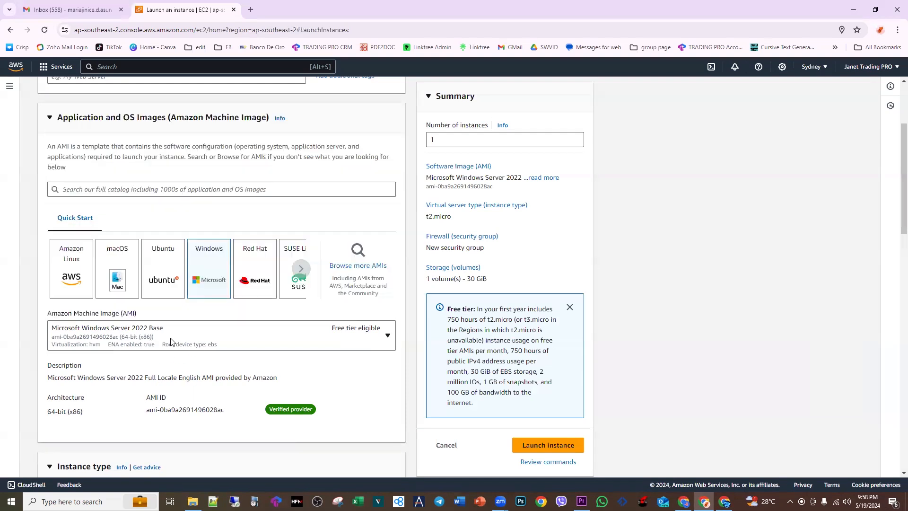
Step: Create an RSA key pair named JanetTP in .pem format for the instance and locate the downloaded key file
scroll(345, 372, "down", 2)
scroll(357, 381, "down", 5)
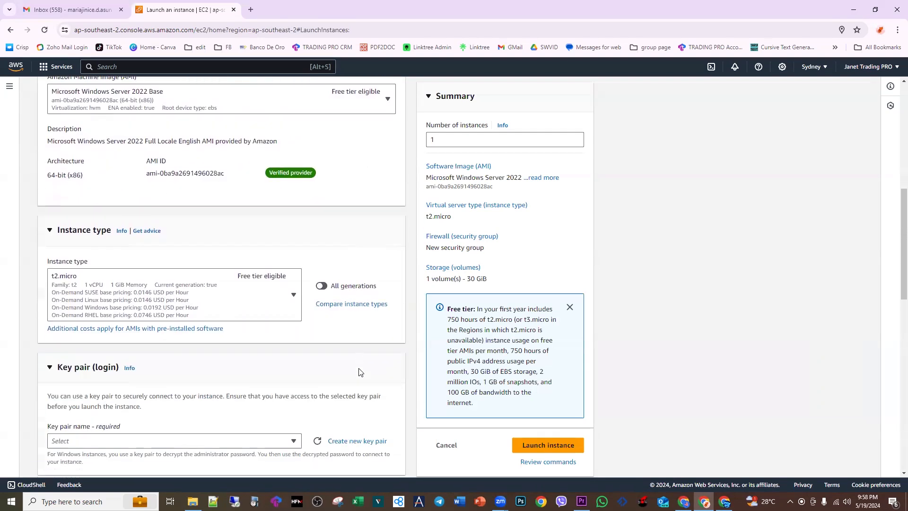
scroll(361, 368, "down", 1)
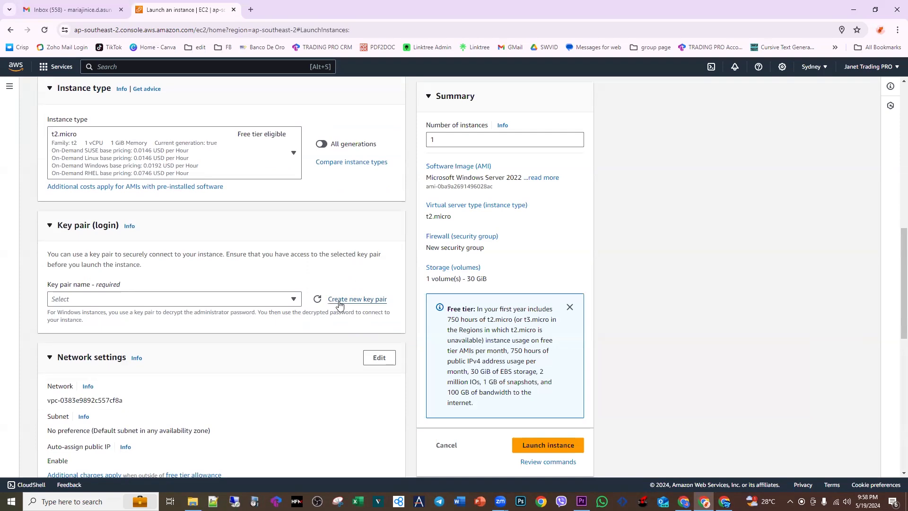
left_click(350, 301)
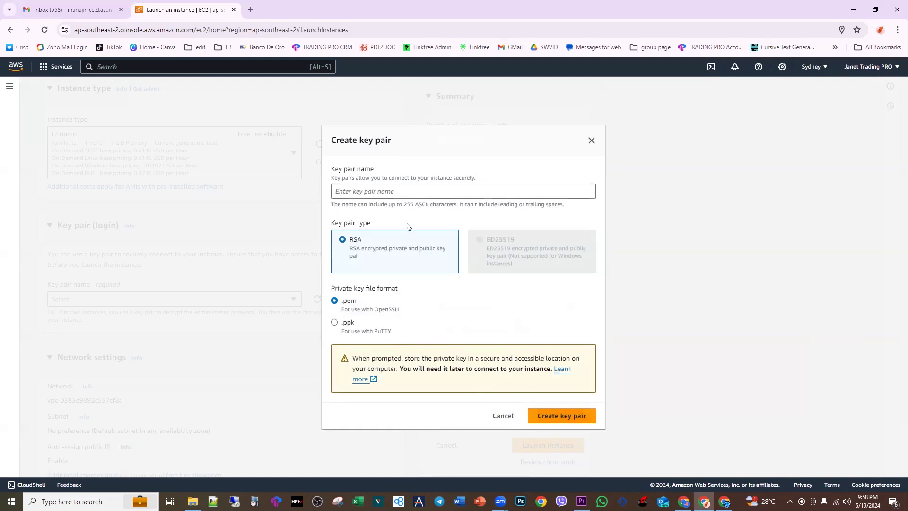
left_click(386, 192)
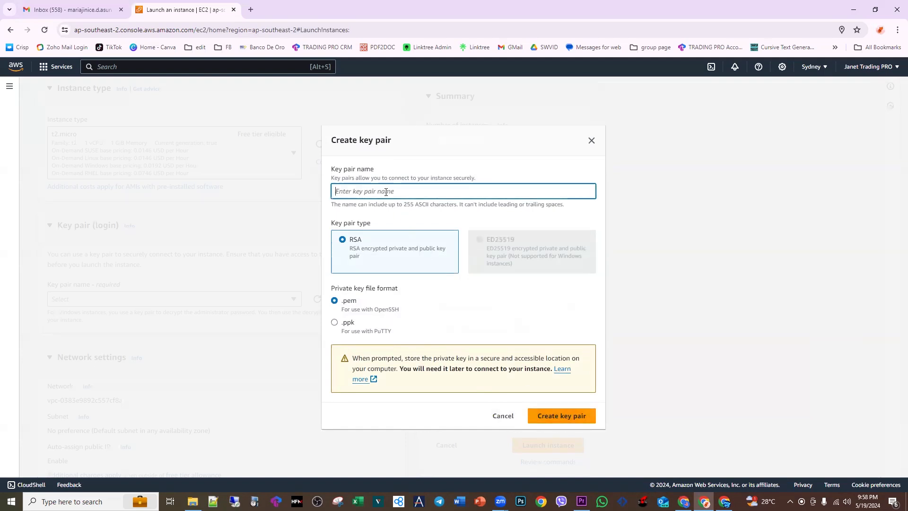
type("JanetTP")
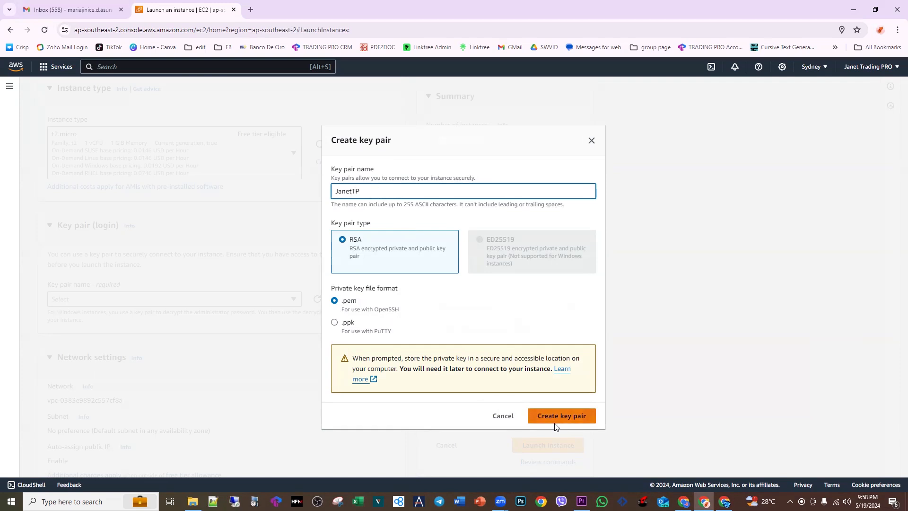
left_click(542, 419)
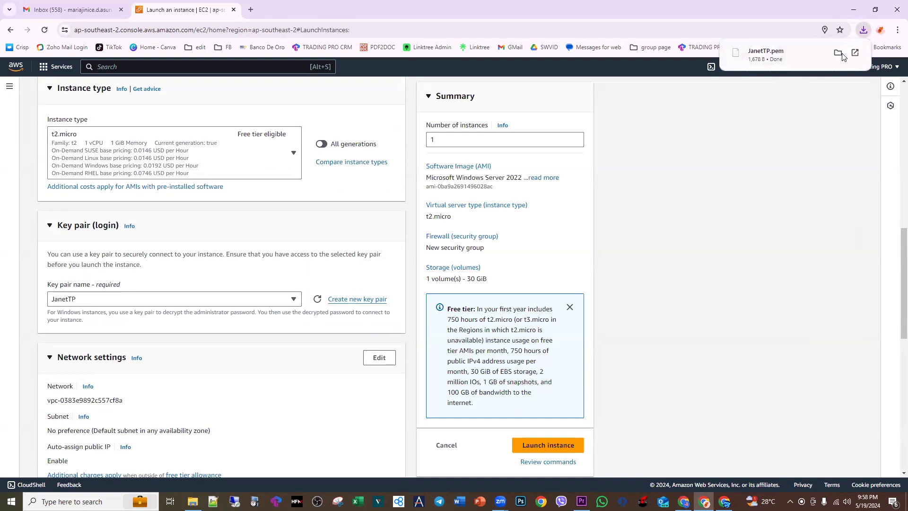
left_click(837, 53)
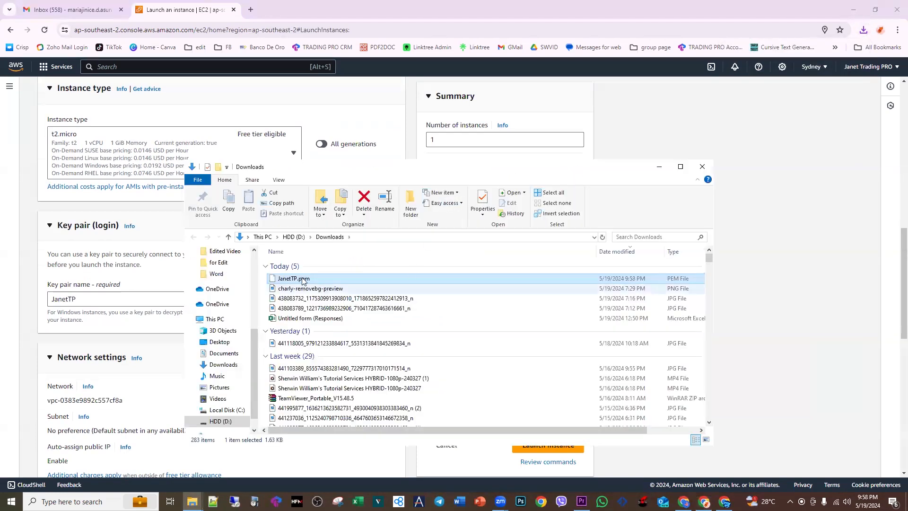
left_click(781, 99)
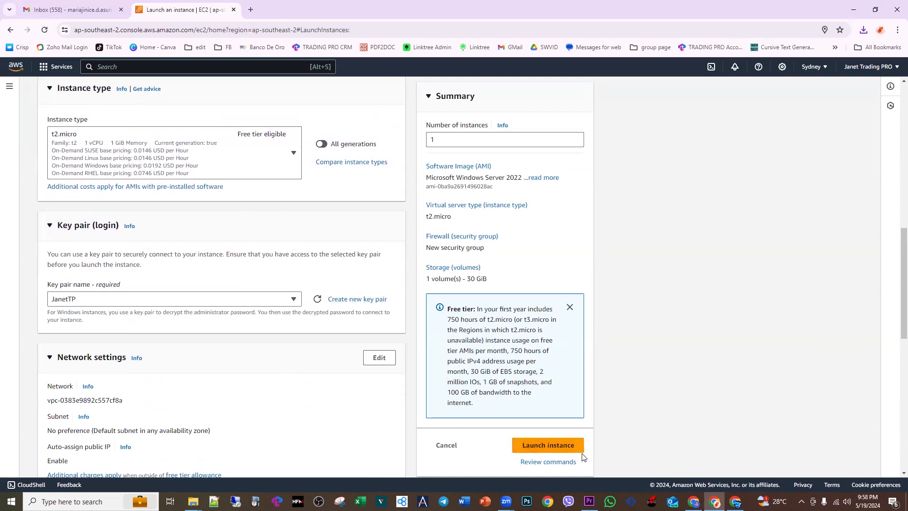
Step: Launch the instance and open it in the instances list to check its status
scroll(565, 459, "down", 1)
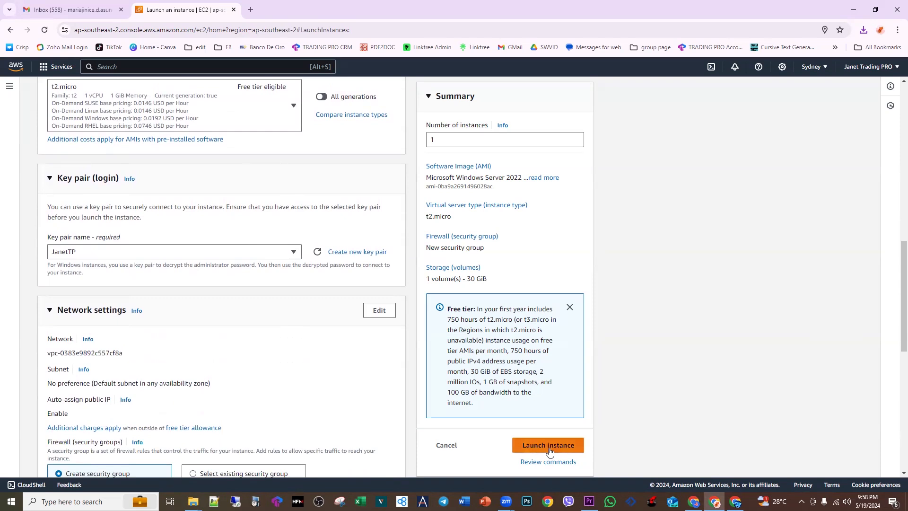
left_click(548, 447)
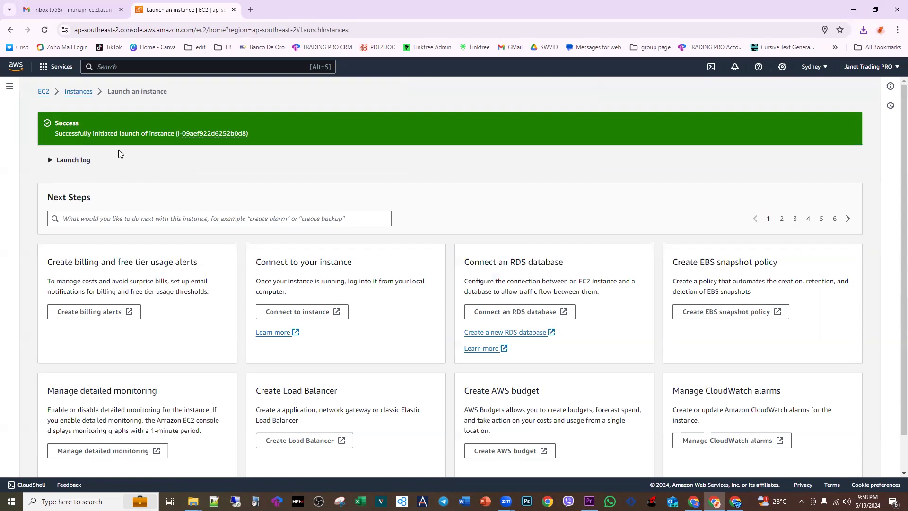
left_click(215, 135)
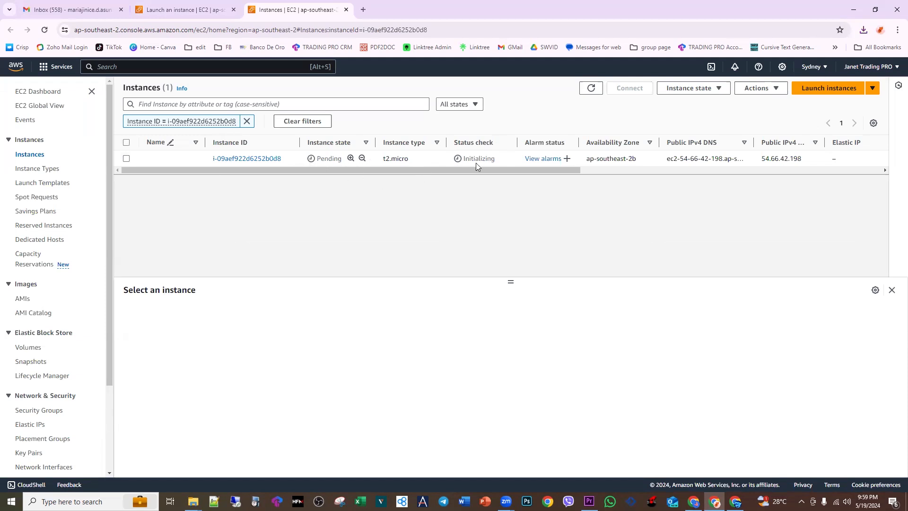
left_click_drag(349, 170, 243, 171)
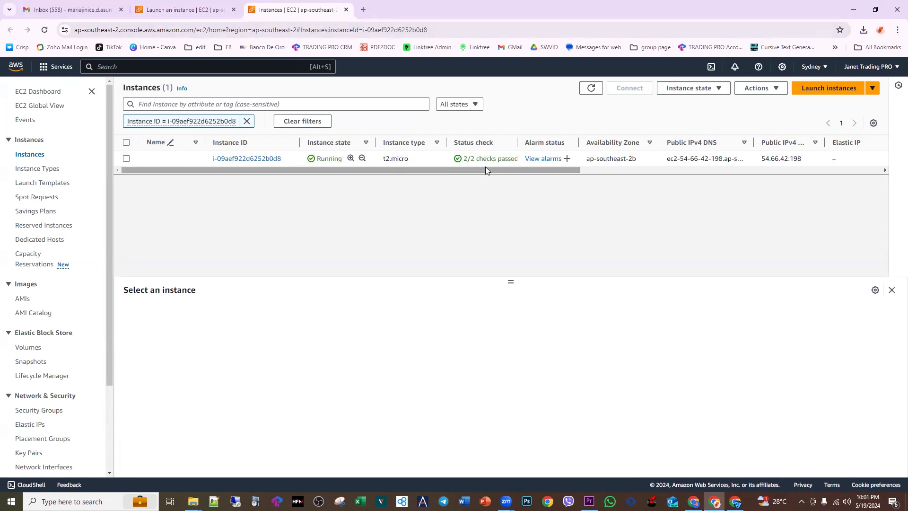
Step: Connect to the new instance using the RDP client option and request its Windows administrator password
left_click(126, 160)
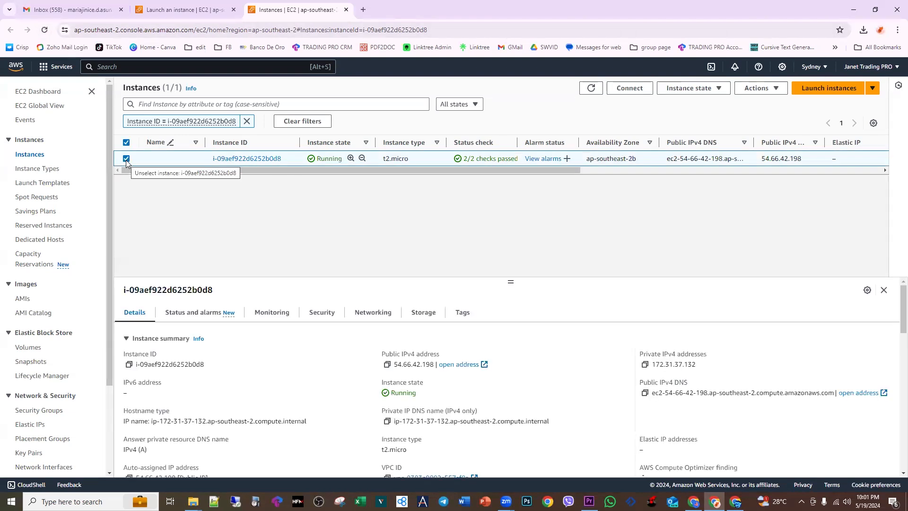
left_click(621, 90)
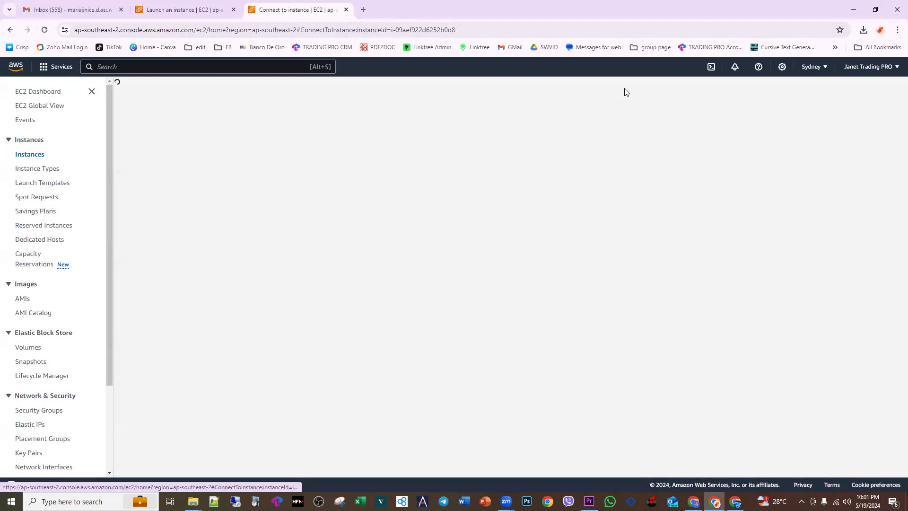
scroll(379, 173, "down", 1)
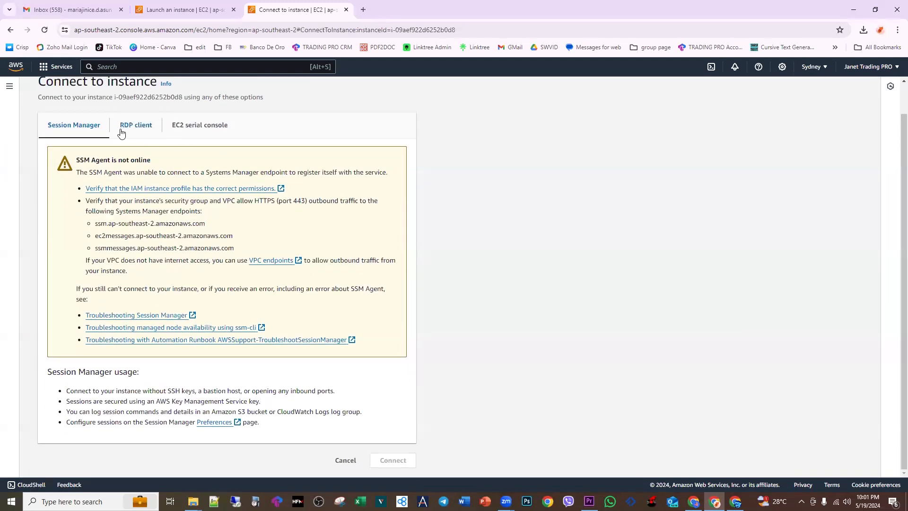
left_click(138, 129)
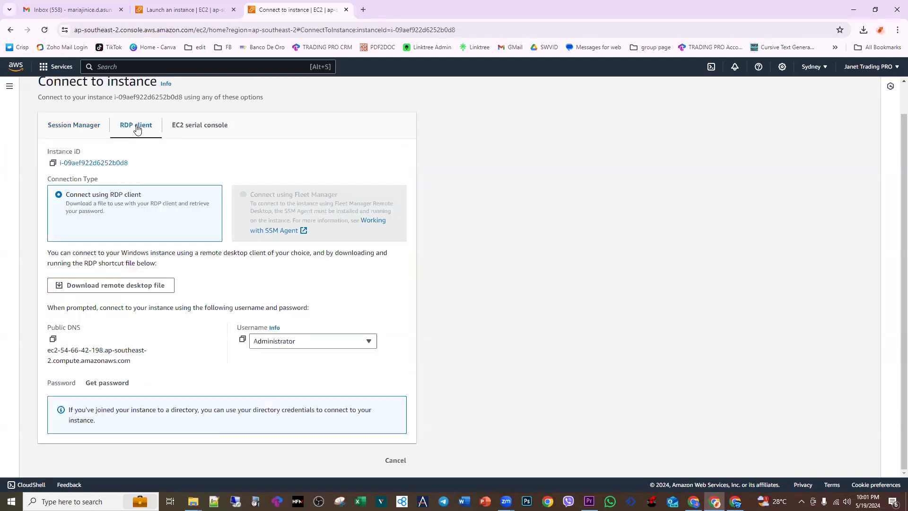
left_click(108, 386)
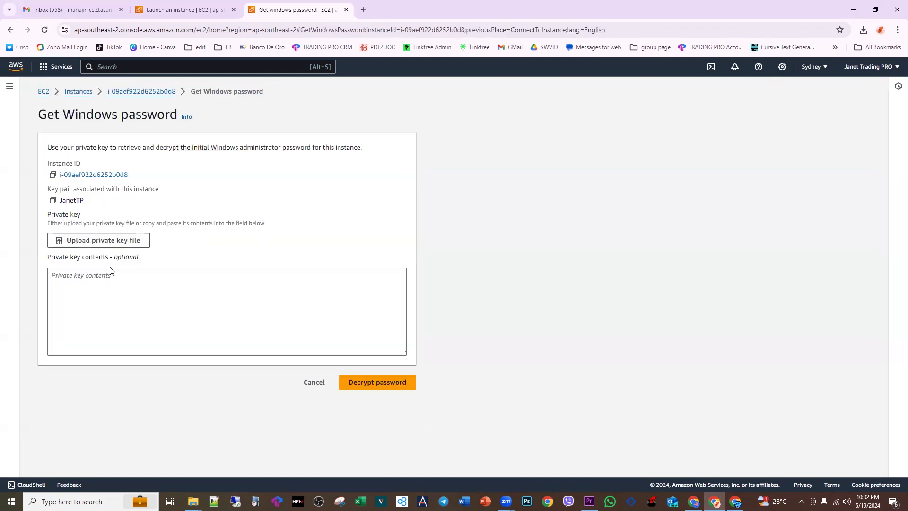
Step: Upload the private key file JanetTP.pem and decrypt the instance's Windows administrator password
left_click(94, 241)
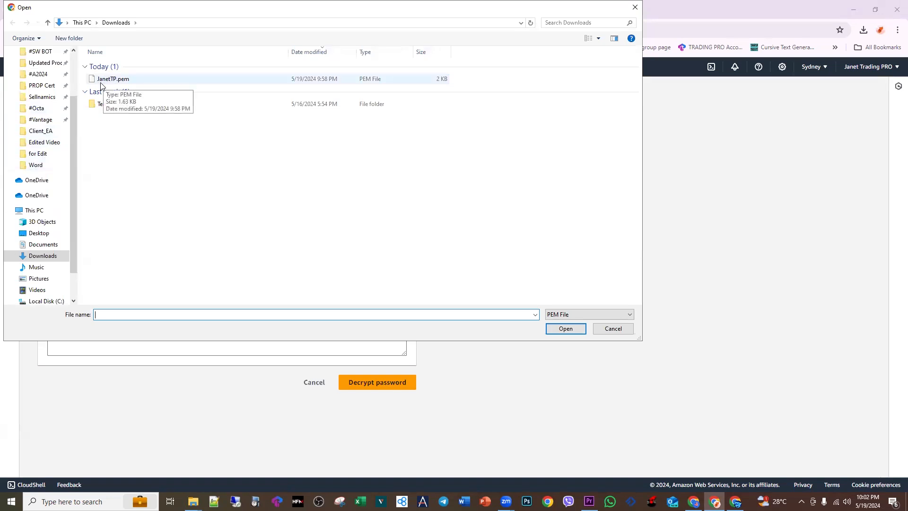
double_click(113, 79)
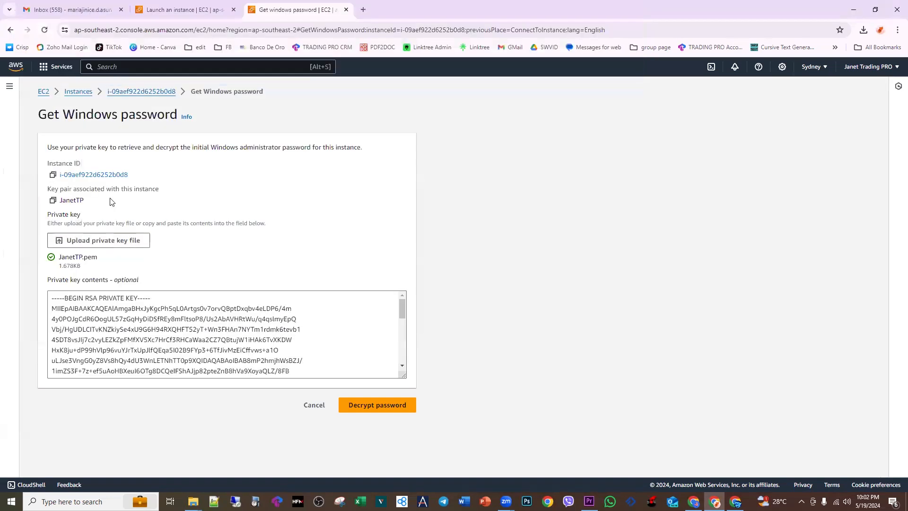
left_click(375, 405)
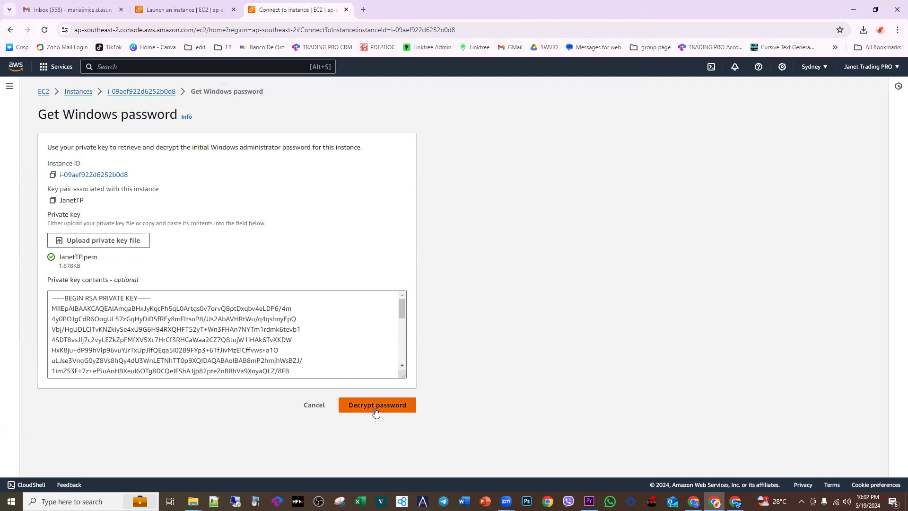
Step: Copy the decrypted Windows administrator password and paste it into a new Notepad document
scroll(351, 339, "down", 1)
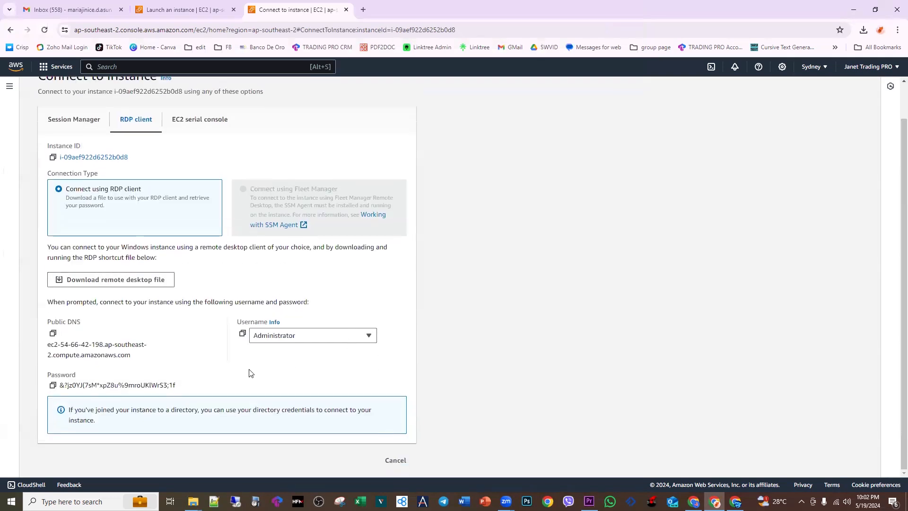
left_click(53, 385)
left_click(97, 497)
type("notepad")
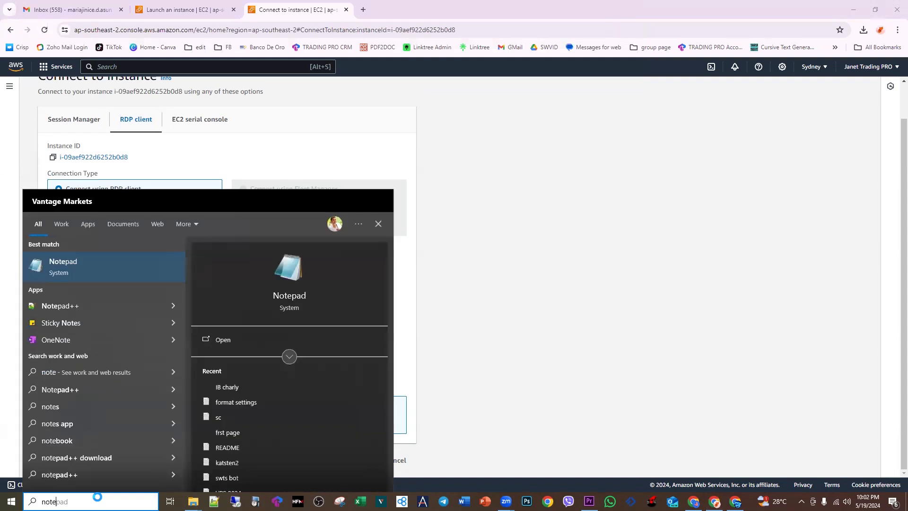
key("Return")
key("ctrl+v")
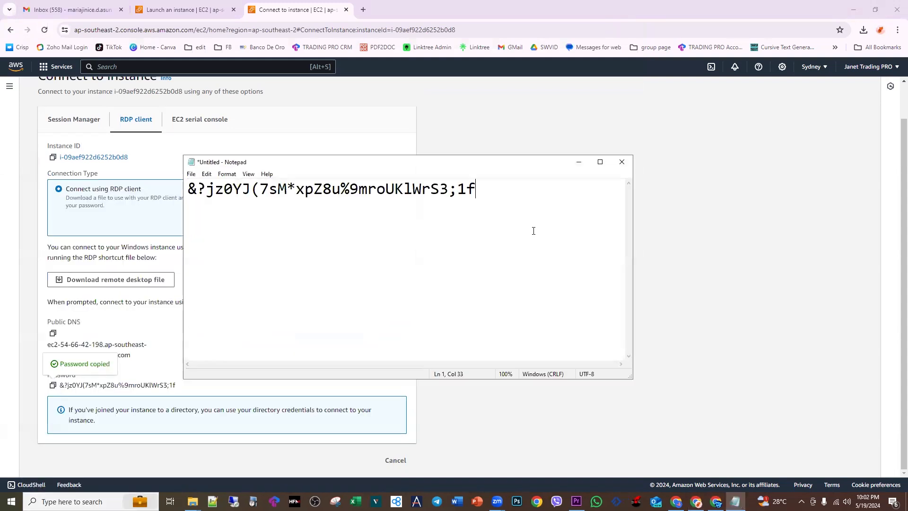
Step: Return to the instance's connection page, download its remote desktop file and show it in the Downloads folder
left_click(176, 349)
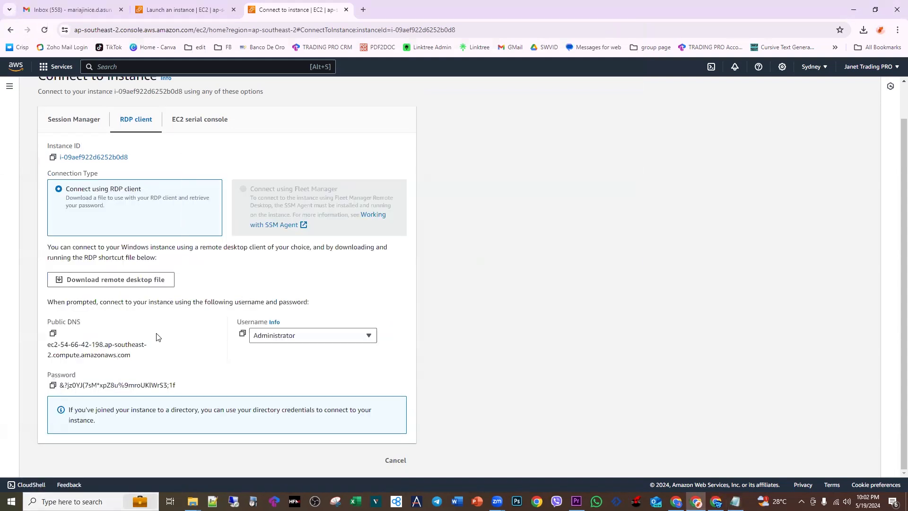
left_click(94, 282)
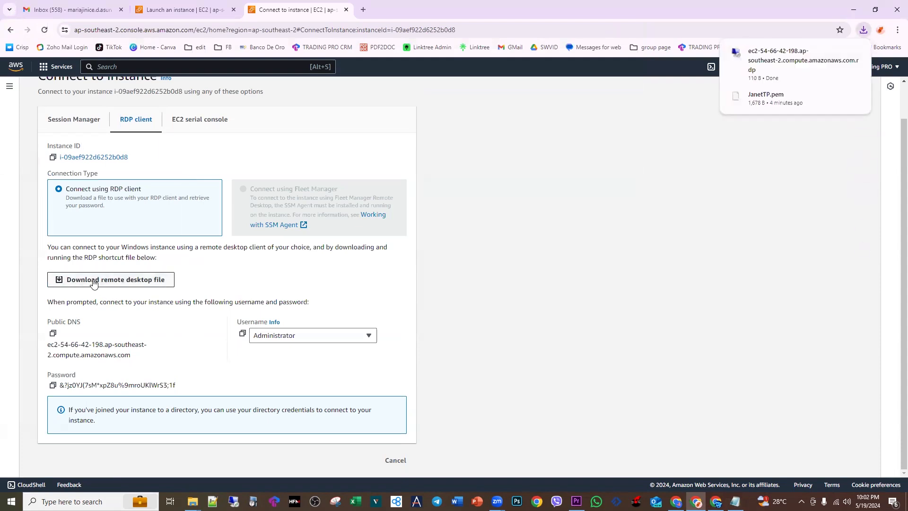
mouse_move(774, 84)
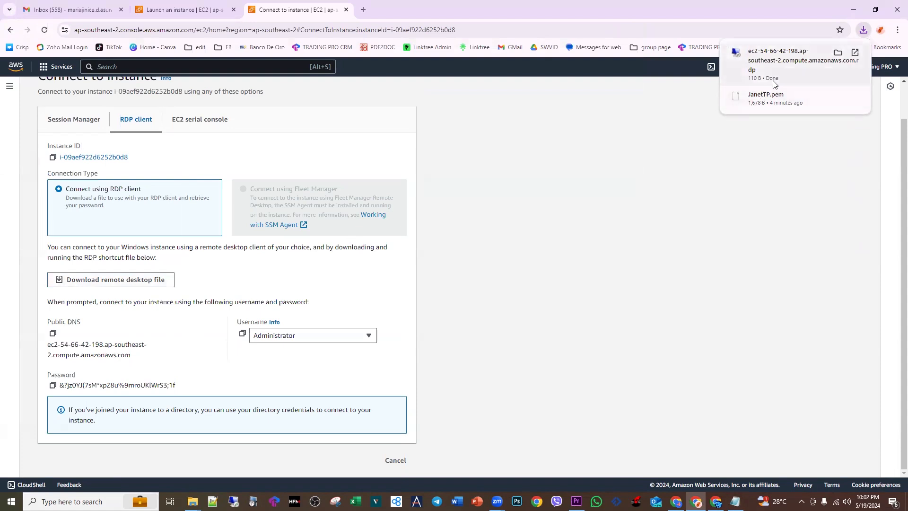
left_click(837, 53)
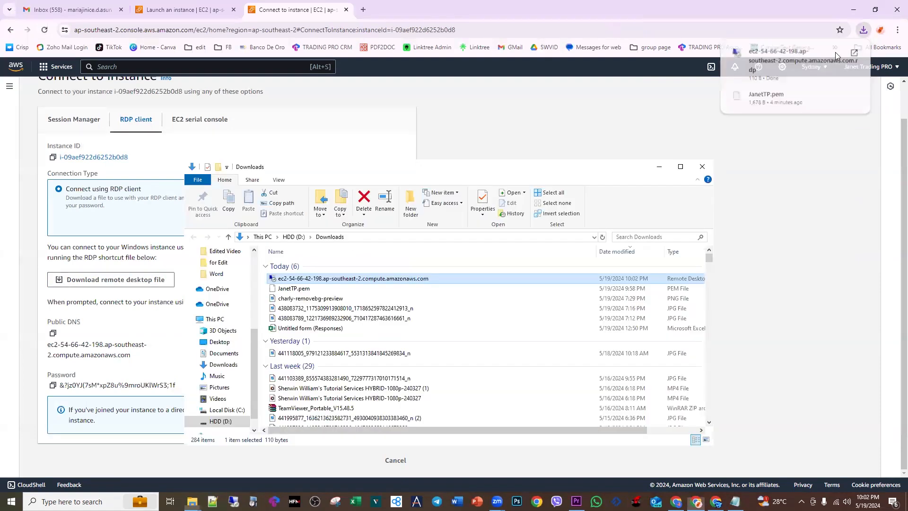
Step: Open the downloaded remote desktop file and connect despite the unknown publisher, suppressing that question for this computer
double_click(348, 281)
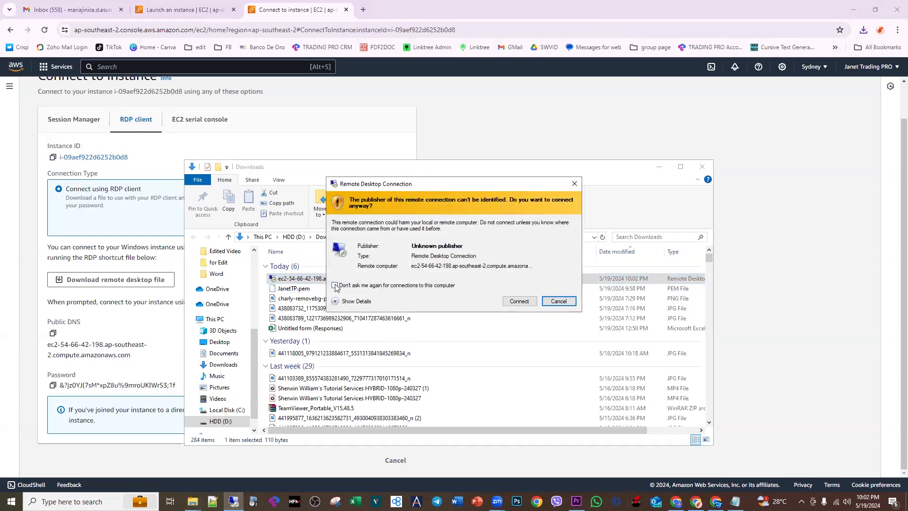
left_click(336, 285)
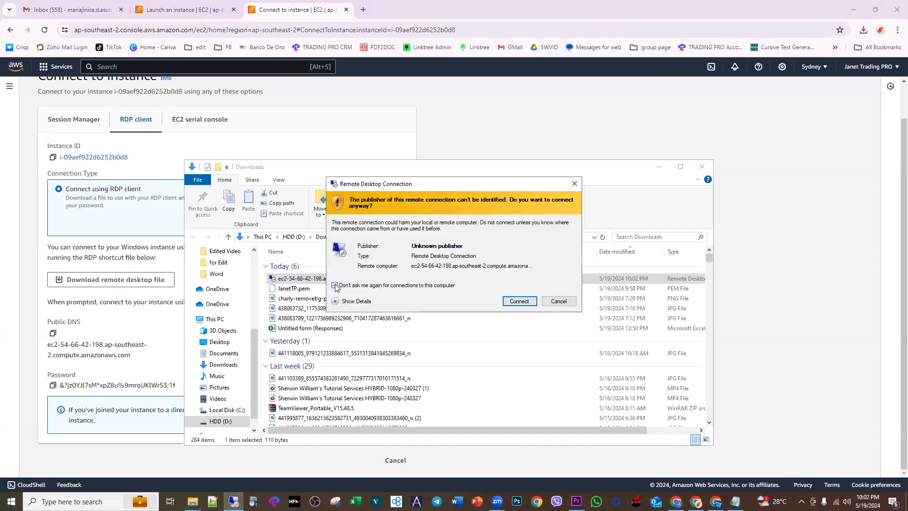
left_click(518, 301)
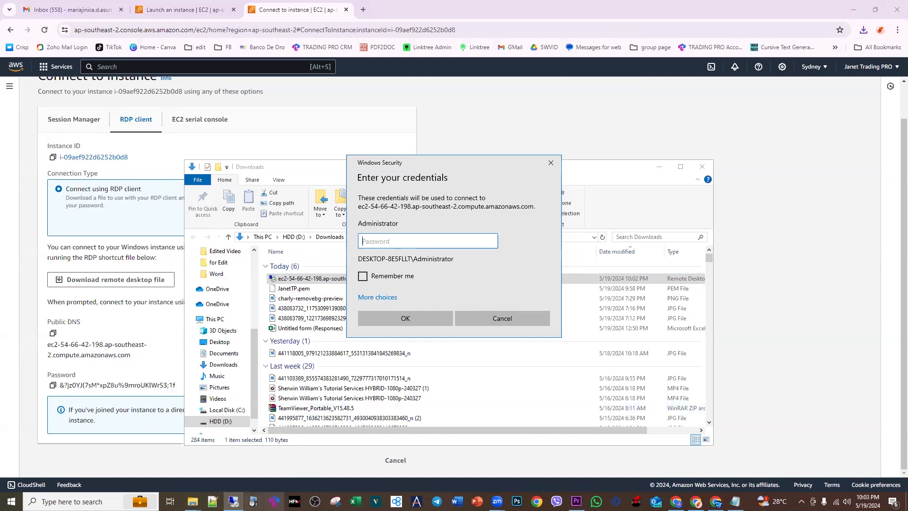
Step: Copy the administrator password from Notepad and paste it into the password field of the remote connection's credentials prompt
left_click(734, 501)
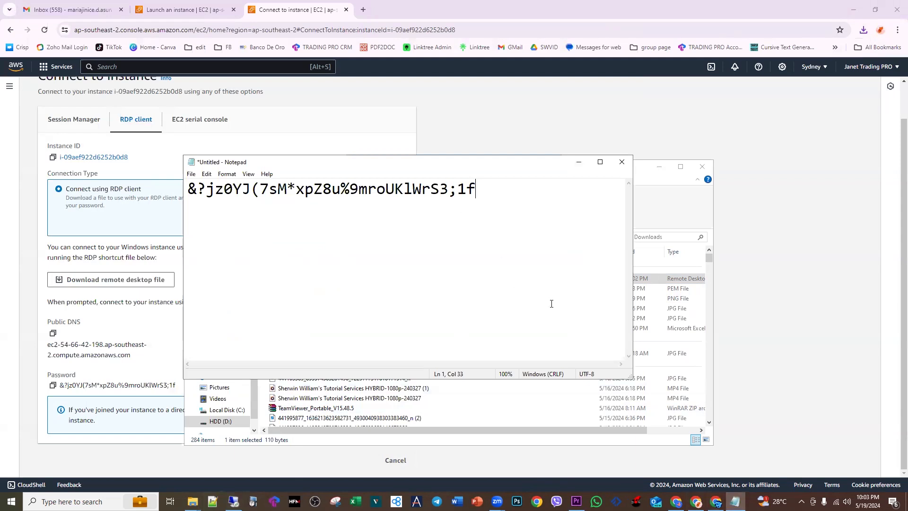
key("ctrl+a")
key("ctrl+c")
key("alt+Tab")
right_click(400, 246)
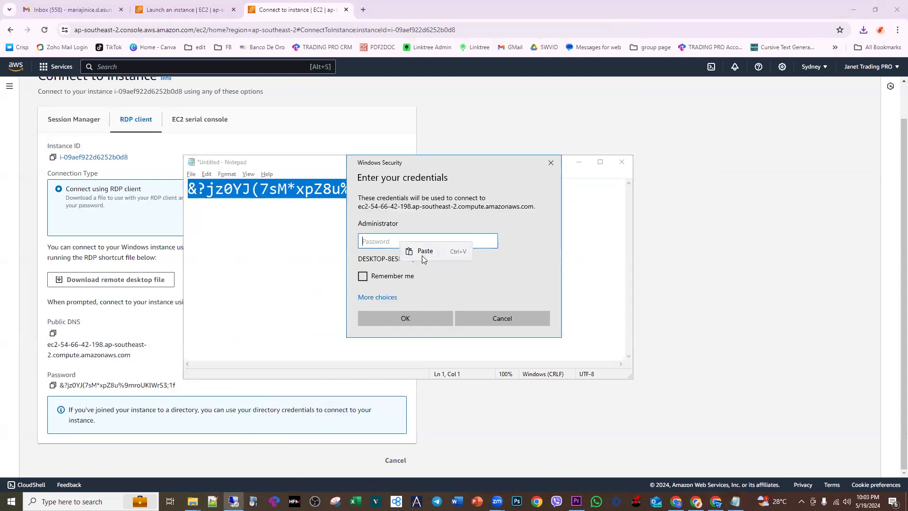
left_click(424, 251)
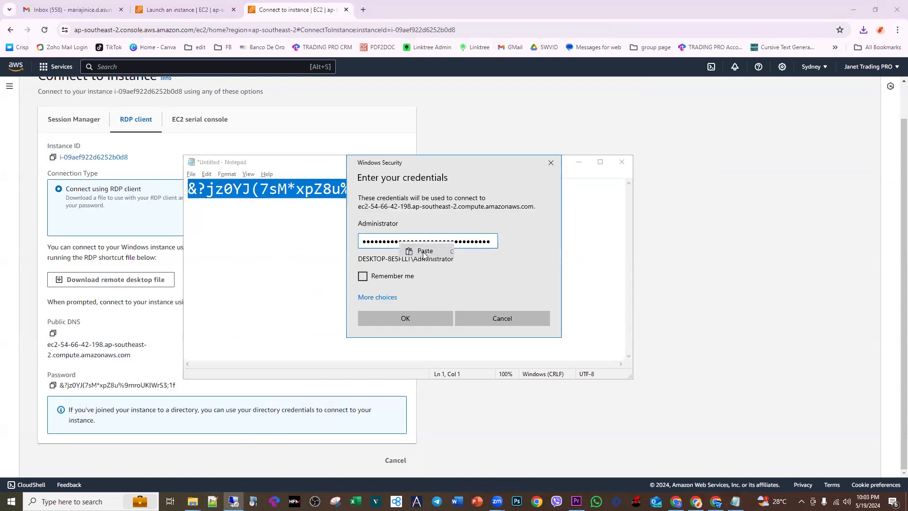
Step: Submit the credentials with Remember me enabled, and accept the remote computer's certificate without being asked again
left_click(362, 276)
left_click(390, 319)
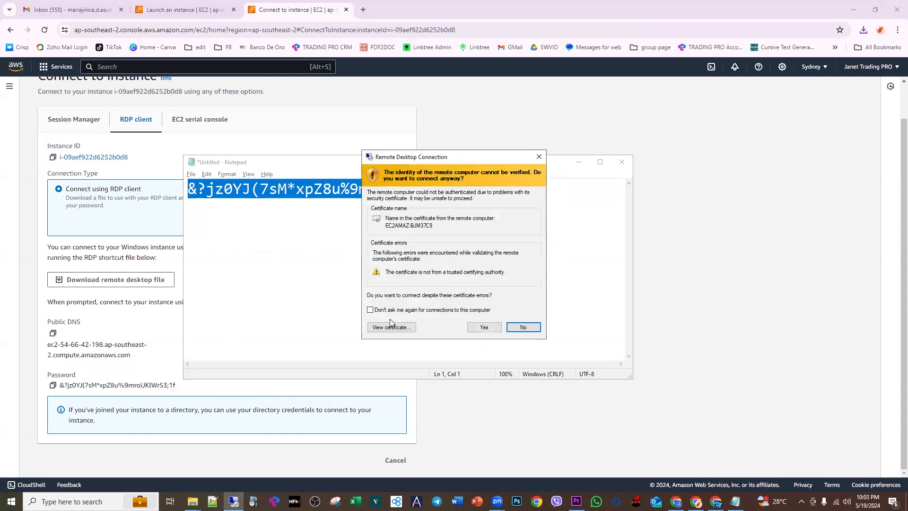
left_click(370, 310)
left_click(475, 329)
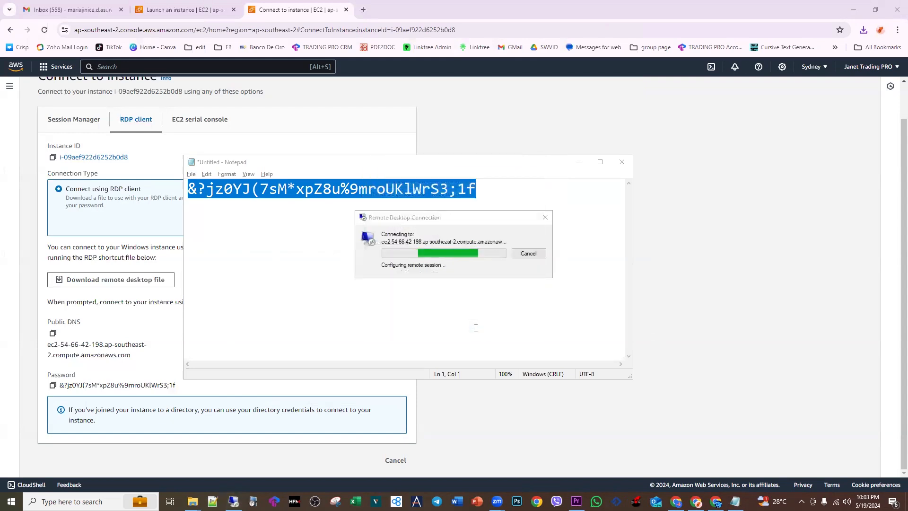